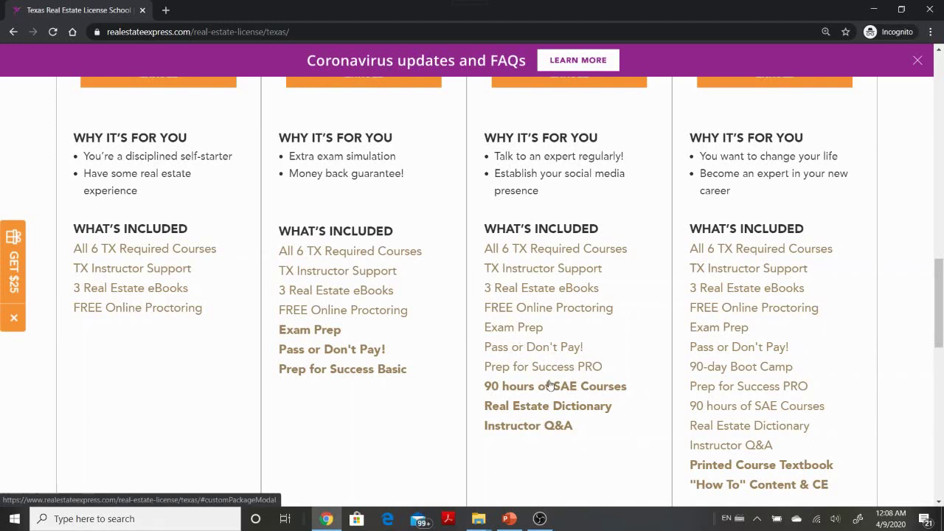
- Close the coronavirus updates banner and enroll in the Ultimate Learning Texas package
{"action": "scroll", "coordinate": [546, 407], "scroll_direction": "down", "scroll_amount": 1}
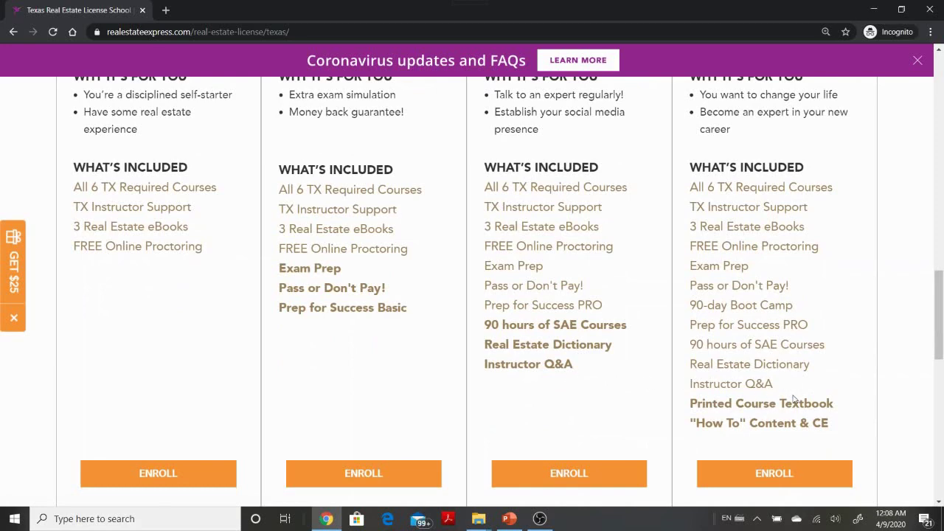
{"action": "scroll", "coordinate": [793, 406], "scroll_direction": "up", "scroll_amount": 3}
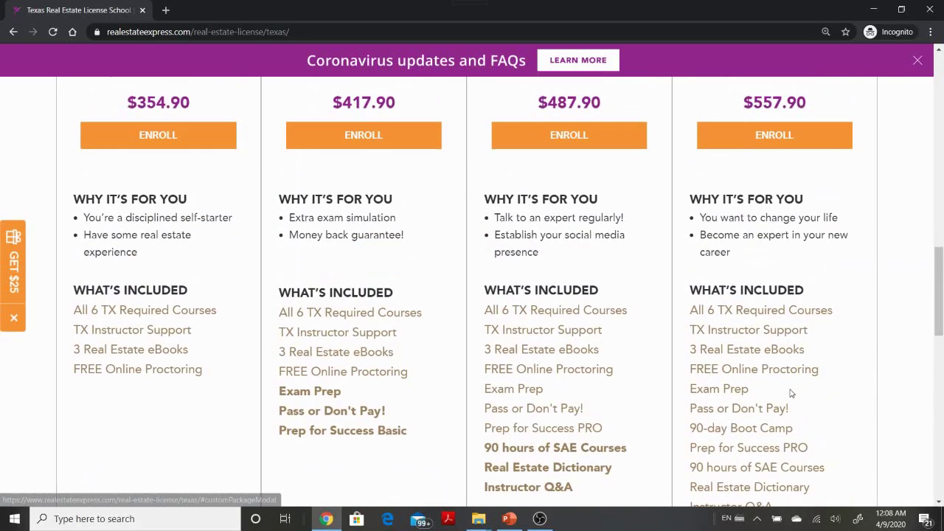
{"action": "scroll", "coordinate": [783, 294], "scroll_direction": "up", "scroll_amount": 1}
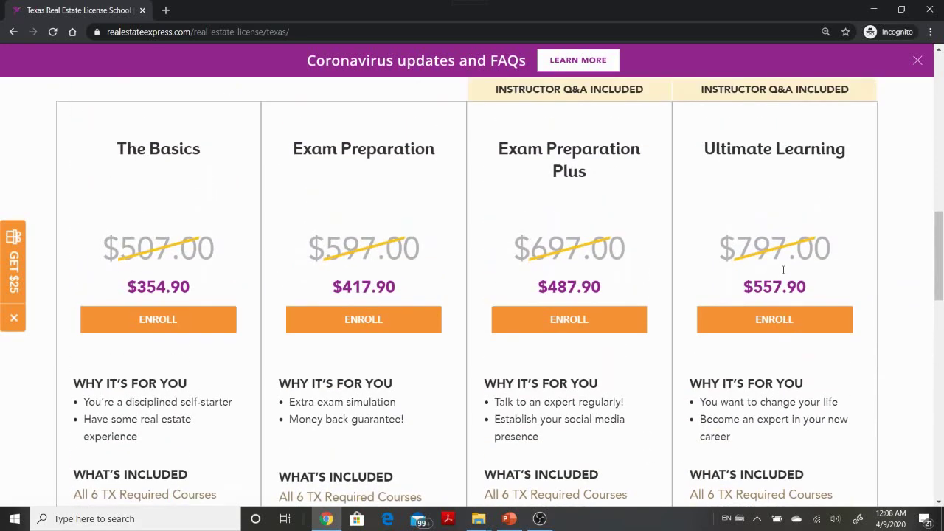
{"action": "scroll", "coordinate": [780, 302], "scroll_direction": "down", "scroll_amount": 5}
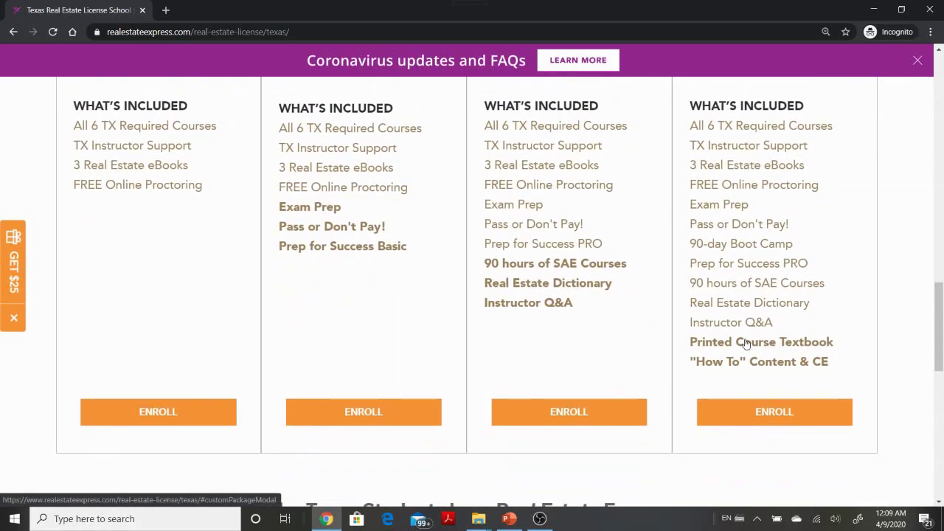
{"action": "left_click", "coordinate": [917, 62]}
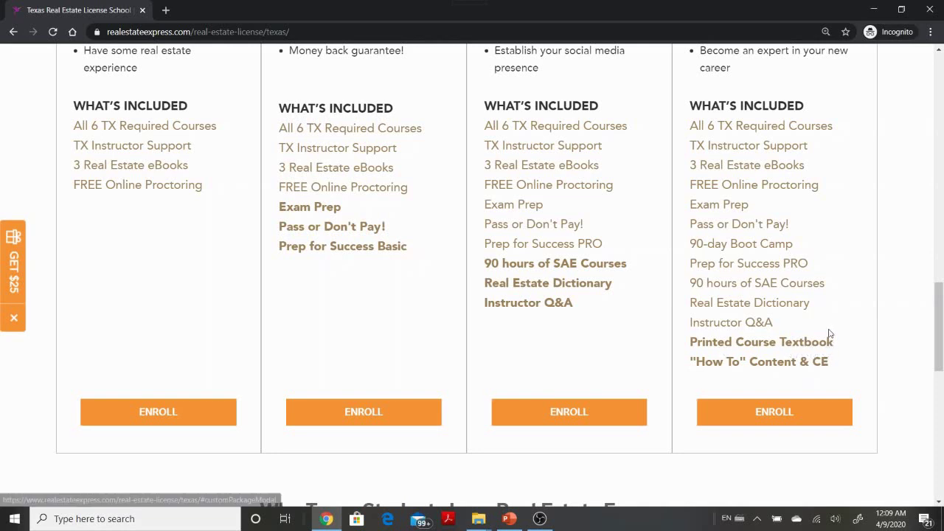
{"action": "left_click", "coordinate": [775, 419]}
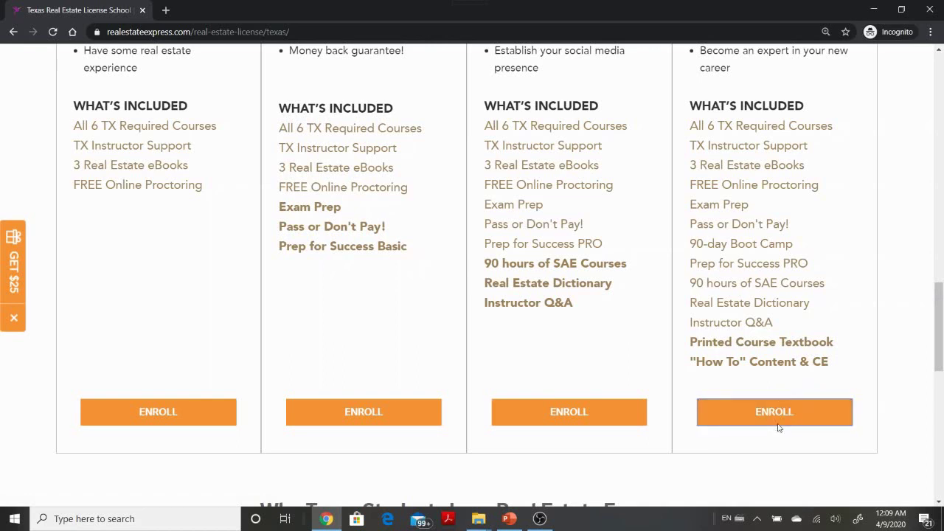
{"action": "left_click", "coordinate": [781, 419]}
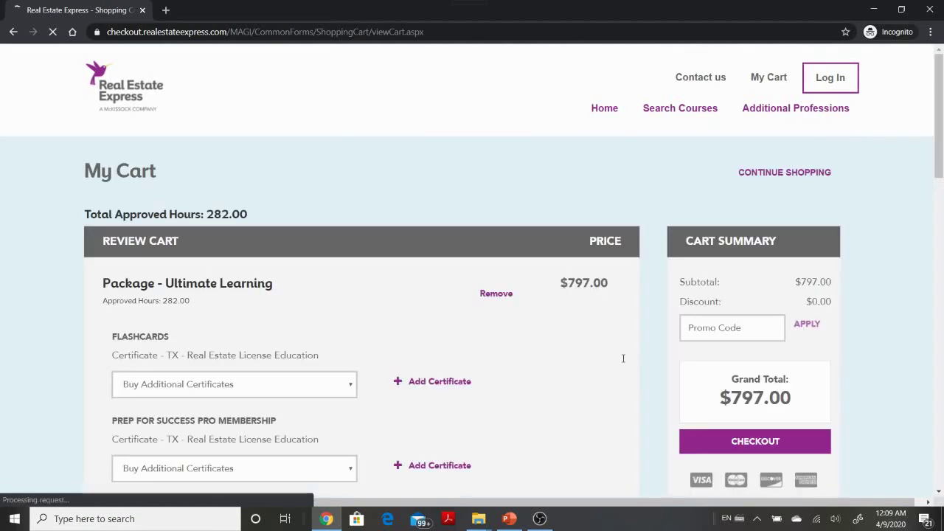
- Apply promo code SPRING30, cutting the $797.00 Ultimate Learning cart to $557.90
{"action": "scroll", "coordinate": [555, 368], "scroll_direction": "down", "scroll_amount": 1}
{"action": "scroll", "coordinate": [555, 368], "scroll_direction": "down", "scroll_amount": 1}
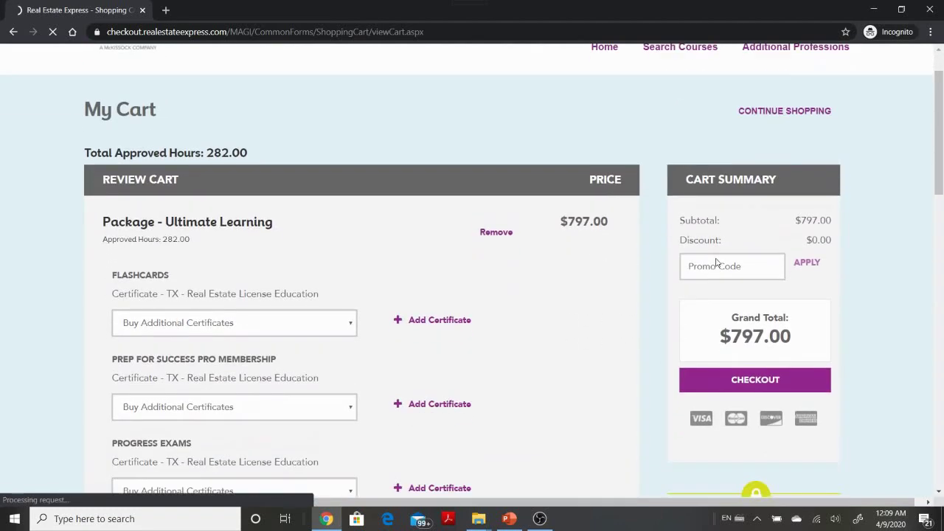
{"action": "left_click", "coordinate": [732, 265]}
{"action": "type", "text": "SPRING30"}
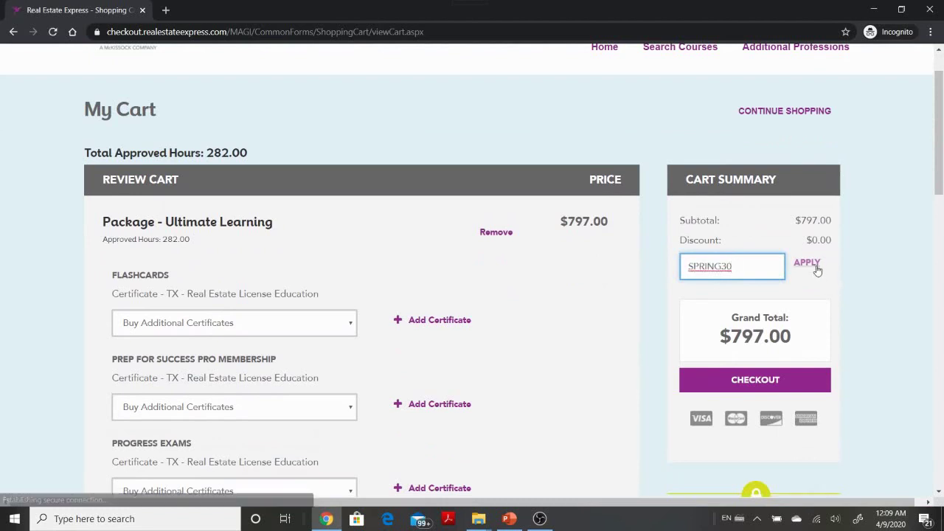
{"action": "left_click", "coordinate": [812, 267]}
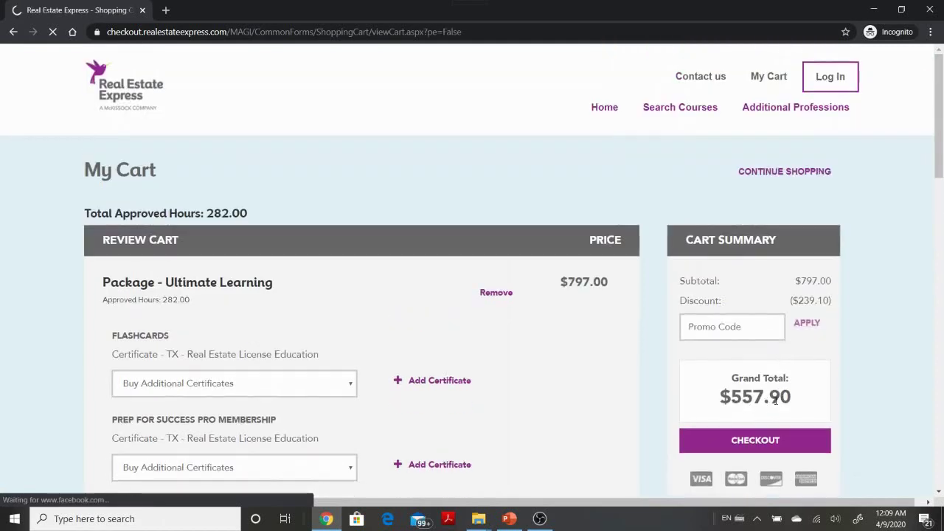
{"action": "scroll", "coordinate": [775, 376], "scroll_direction": "down", "scroll_amount": 1}
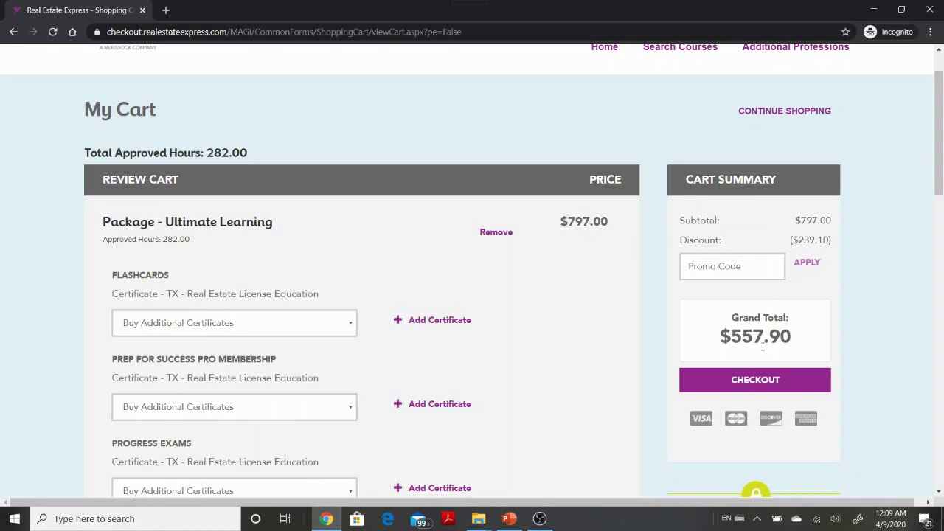
{"action": "scroll", "coordinate": [656, 341], "scroll_direction": "down", "scroll_amount": 4}
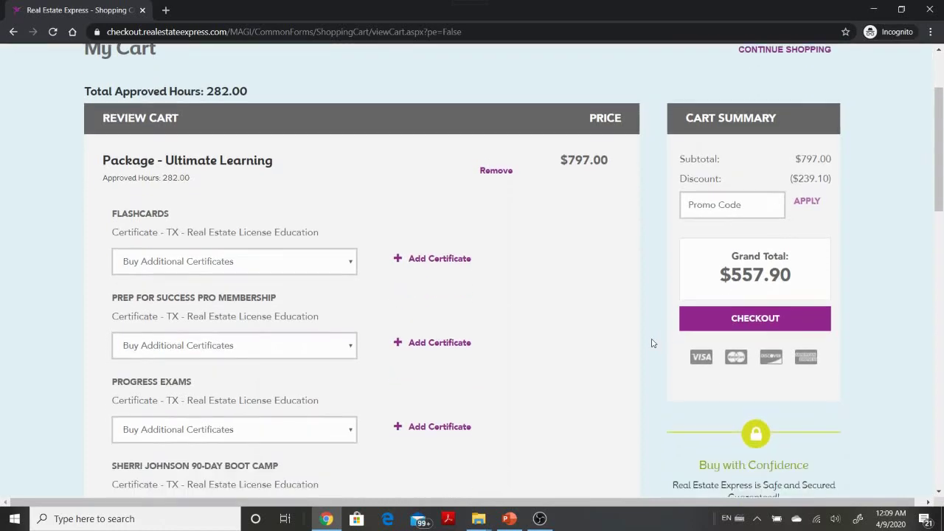
{"action": "scroll", "coordinate": [638, 356], "scroll_direction": "up", "scroll_amount": 4}
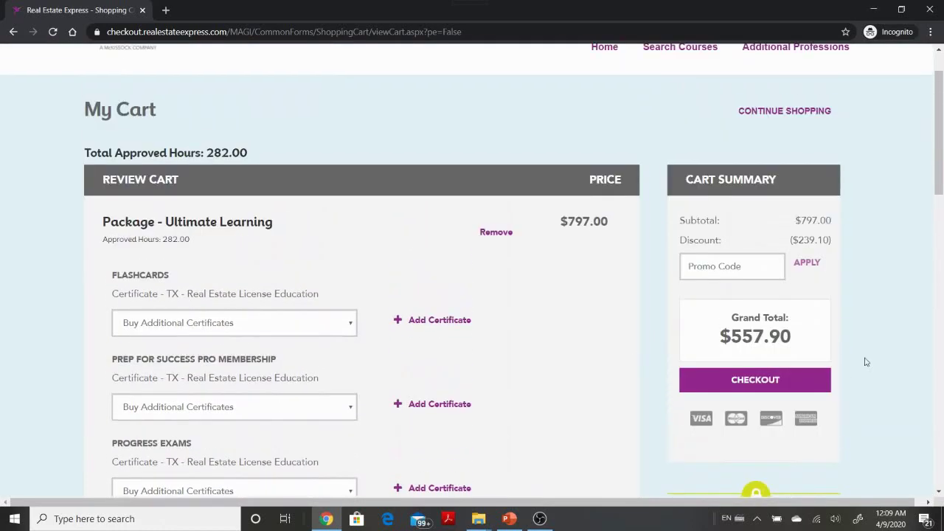
- Check out the discounted cart and register as a new student
{"action": "left_click", "coordinate": [806, 380]}
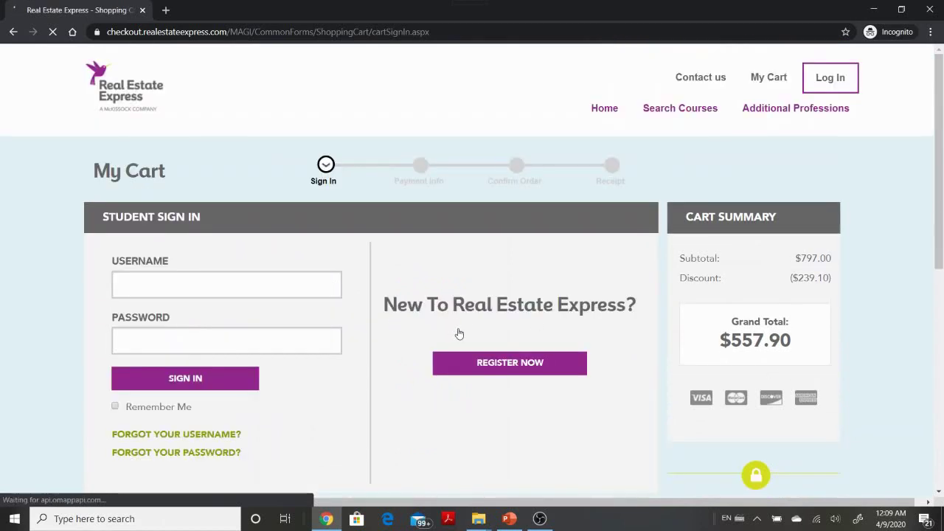
{"action": "scroll", "coordinate": [466, 361], "scroll_direction": "down", "scroll_amount": 1}
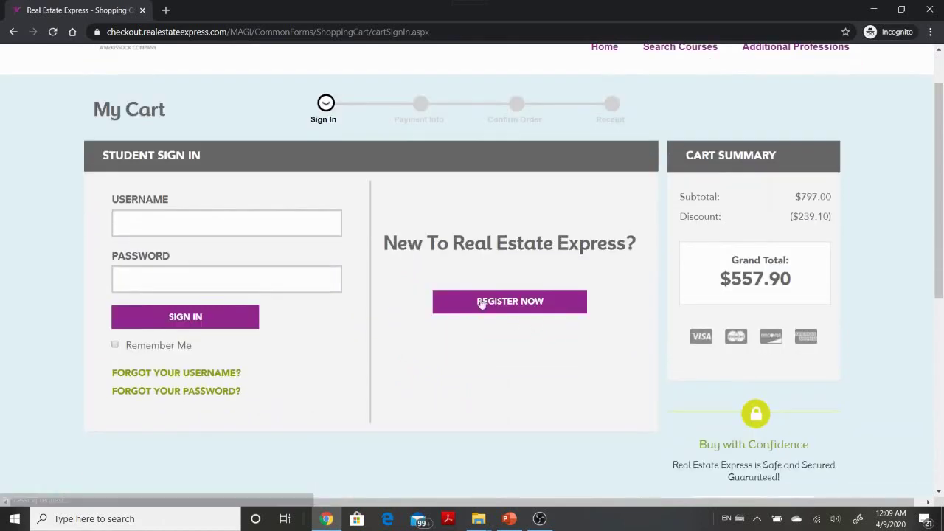
{"action": "left_click", "coordinate": [518, 310]}
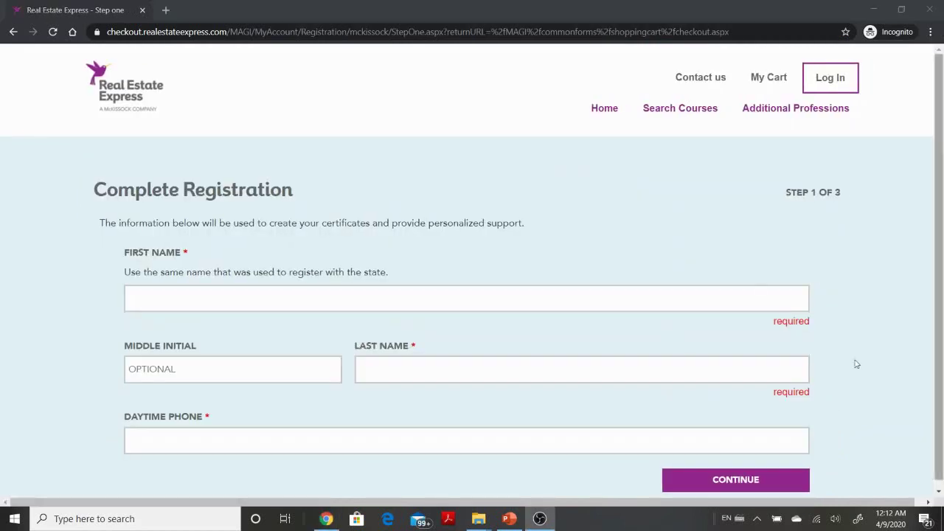
- Enter the student's first name, last name and daytime phone, then submit step 1
{"action": "left_click", "coordinate": [388, 302]}
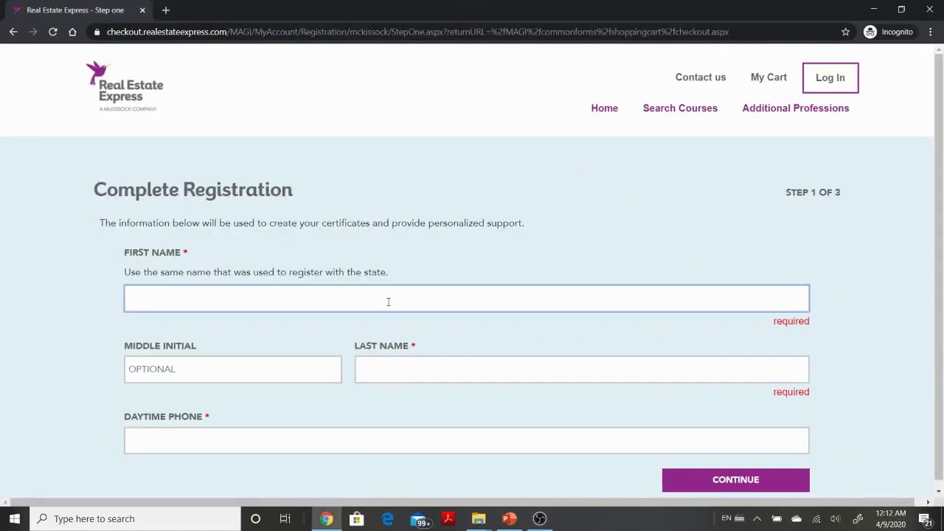
{"action": "type", "text": "Rich Life"}
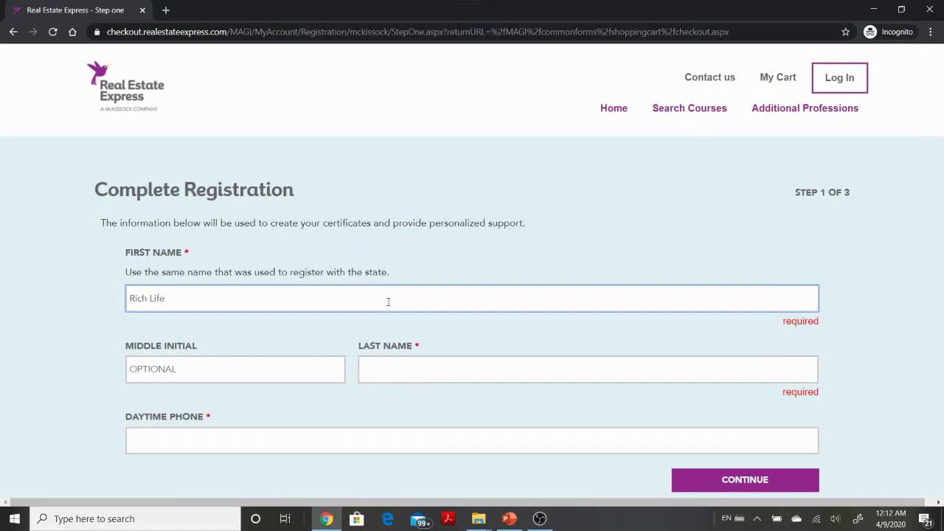
{"action": "key", "text": "Tab"}
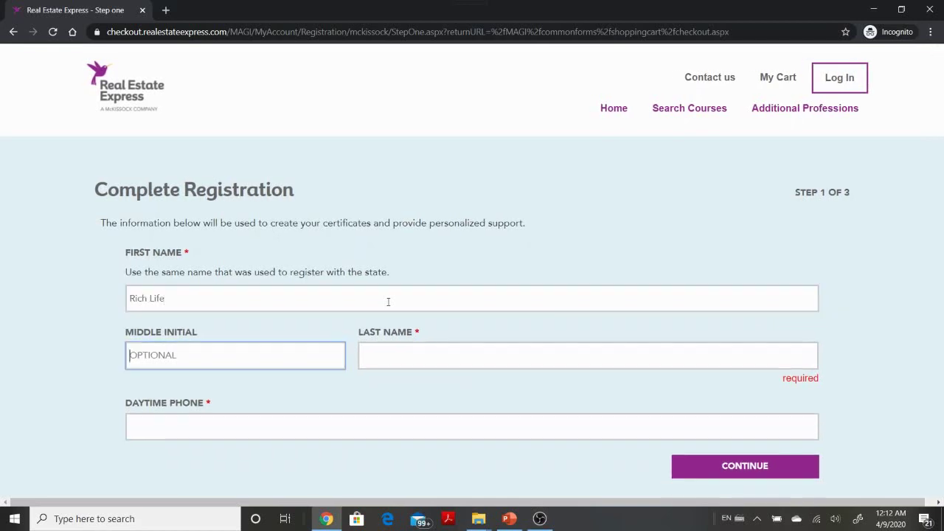
{"action": "key", "text": "Tab"}
{"action": "type", "text": "Insider"}
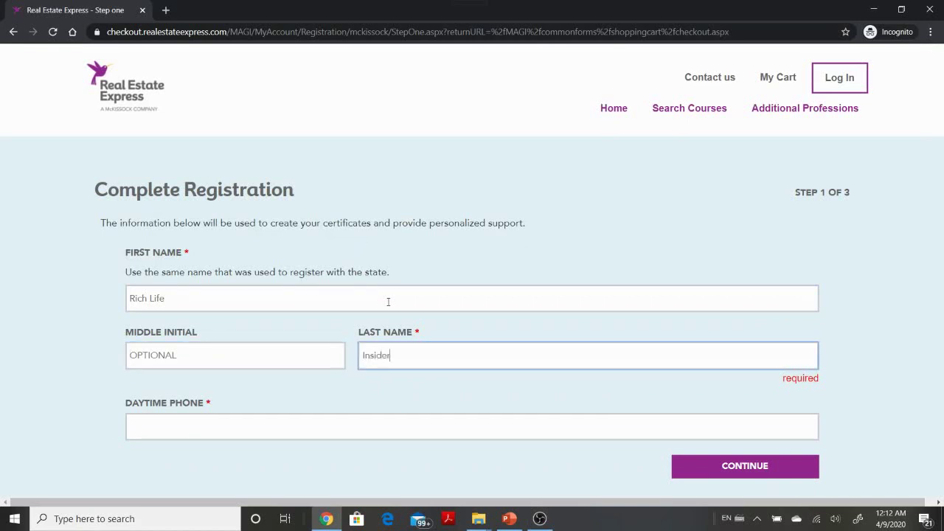
{"action": "type", "text": " MM"}
{"action": "key", "text": "Tab"}
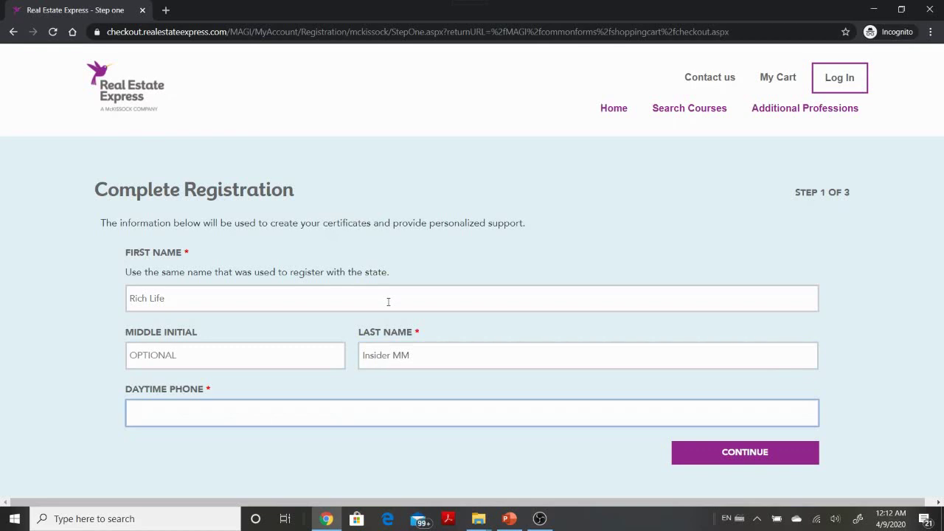
{"action": "type", "text": "1237654321"}
{"action": "left_click", "coordinate": [787, 460]}
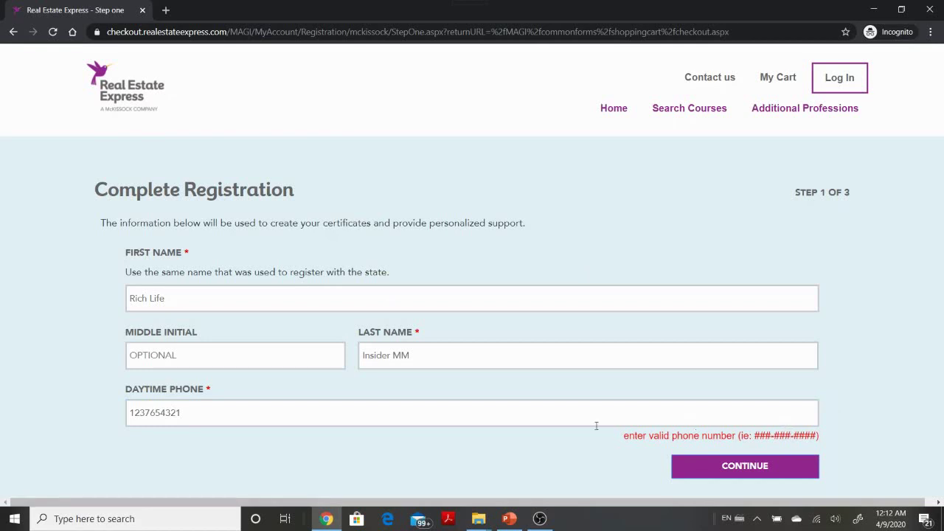
- Correct the daytime phone number's digits so it passes validation
{"action": "left_click_drag", "start_coordinate": [207, 412], "coordinate": [132, 412]}
{"action": "left_click", "coordinate": [142, 412]}
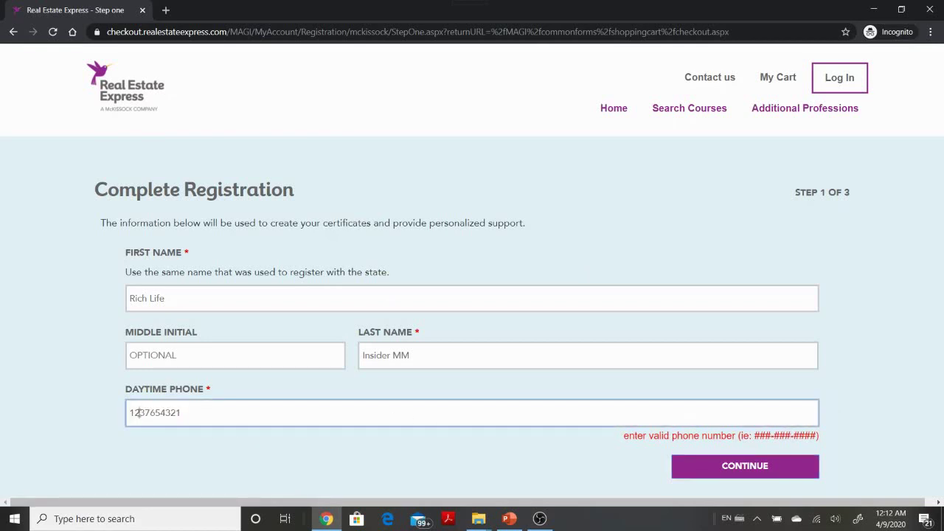
{"action": "key", "text": "BackSpace"}
{"action": "key", "text": "BackSpace"}
{"action": "type", "text": "21"}
{"action": "key", "text": "Delete"}
{"action": "type", "text": "0"}
{"action": "left_click", "coordinate": [738, 474]}
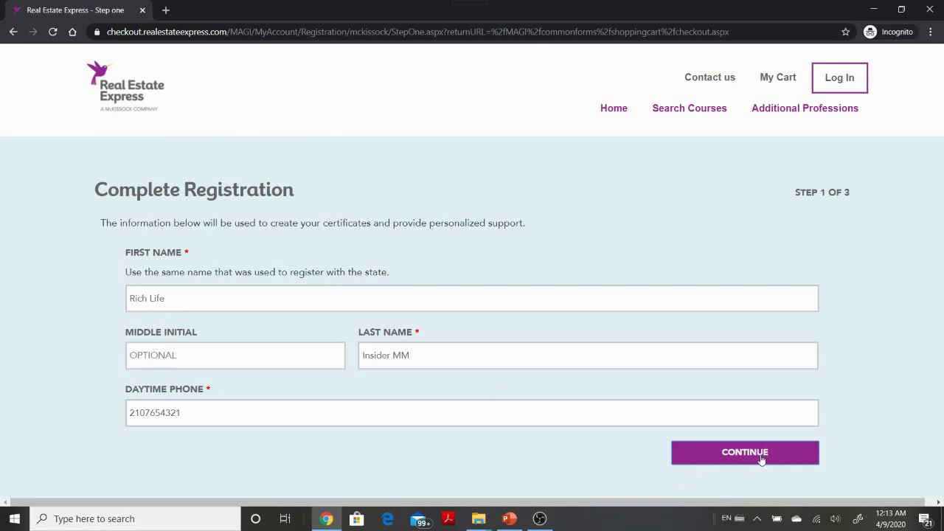
- Submit step 1, then enter the account username and password on Create an Account
{"action": "left_click", "coordinate": [760, 456]}
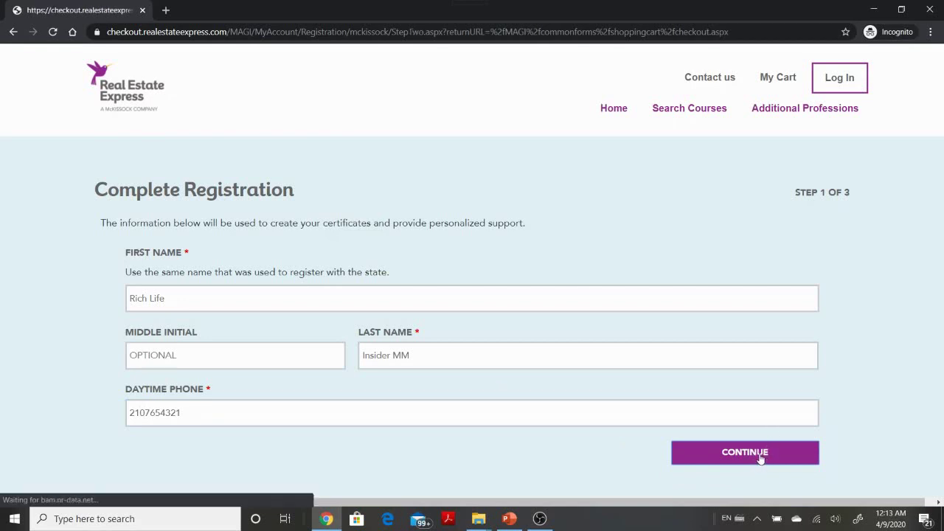
{"action": "left_click", "coordinate": [515, 302]}
{"action": "type", "text": "RichLifeInsider"}
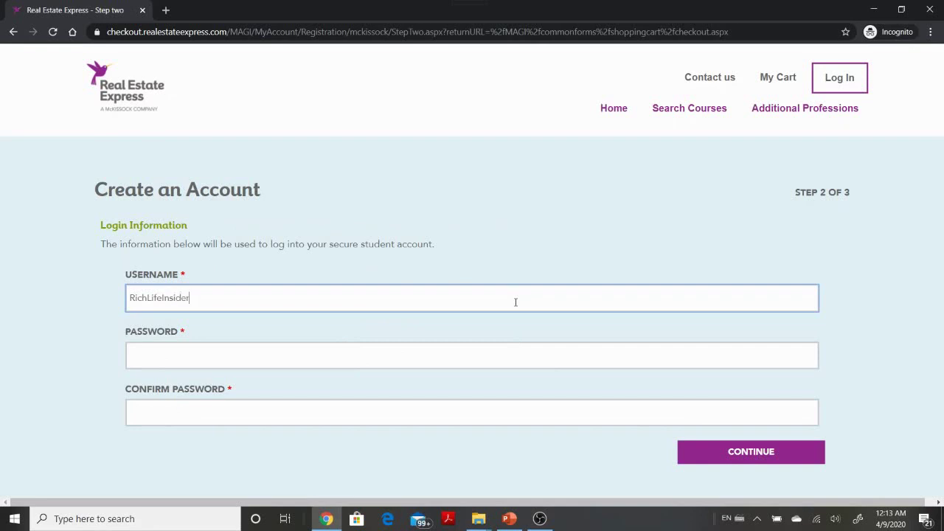
{"action": "type", "text": "MM"}
{"action": "key", "text": "Tab"}
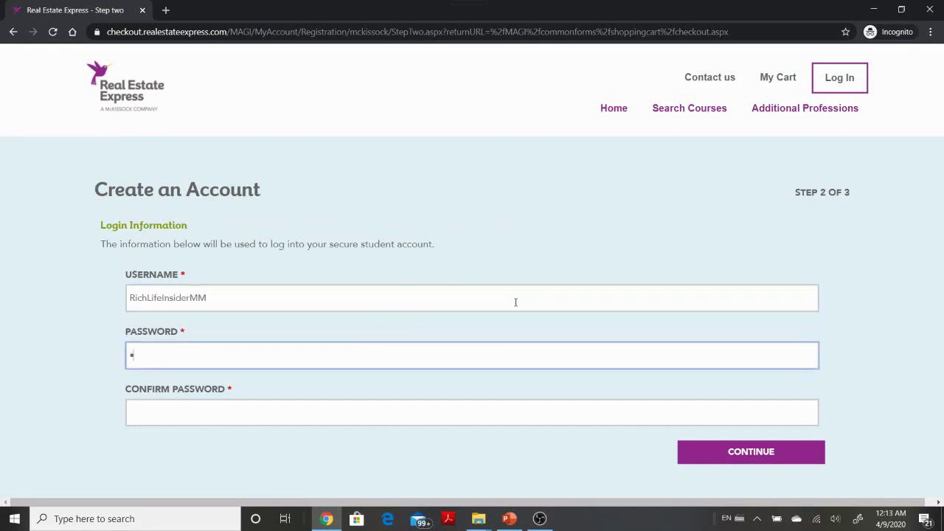
{"action": "type", "text": "••••••••••••"}
{"action": "key", "text": "Tab"}
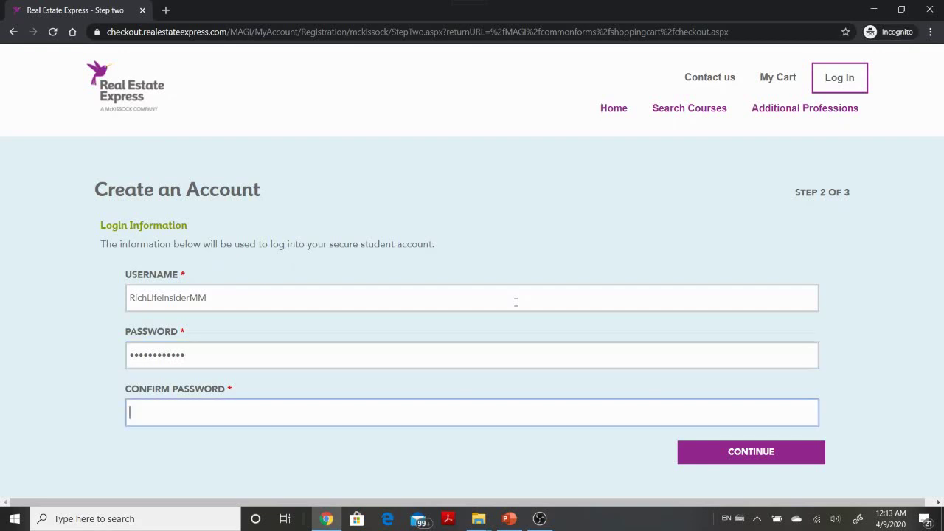
{"action": "type", "text": "••••••••••••"}
{"action": "left_click", "coordinate": [784, 457]}
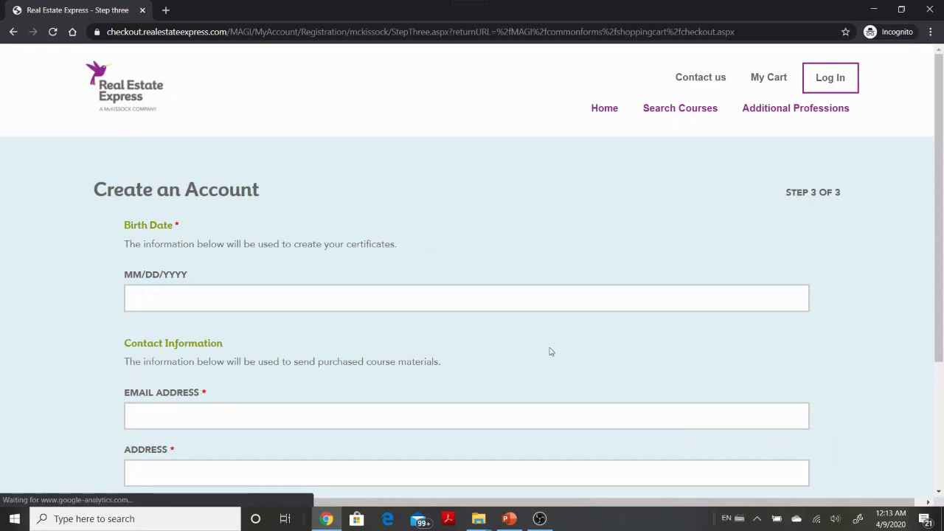
{"action": "left_click", "coordinate": [504, 308]}
{"action": "scroll", "coordinate": [474, 356], "scroll_direction": "down", "scroll_amount": 3}
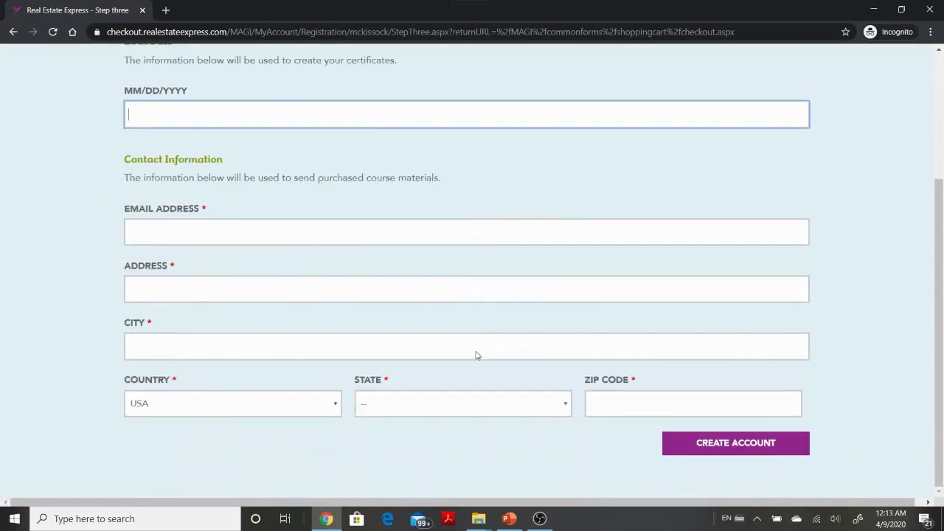
{"action": "scroll", "coordinate": [475, 336], "scroll_direction": "up", "scroll_amount": 1}
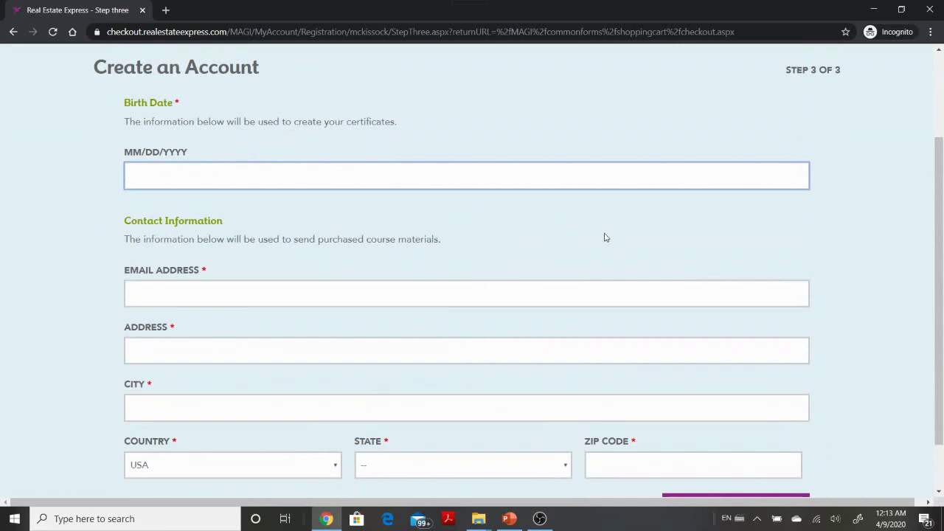
{"action": "scroll", "coordinate": [494, 267], "scroll_direction": "down", "scroll_amount": 1}
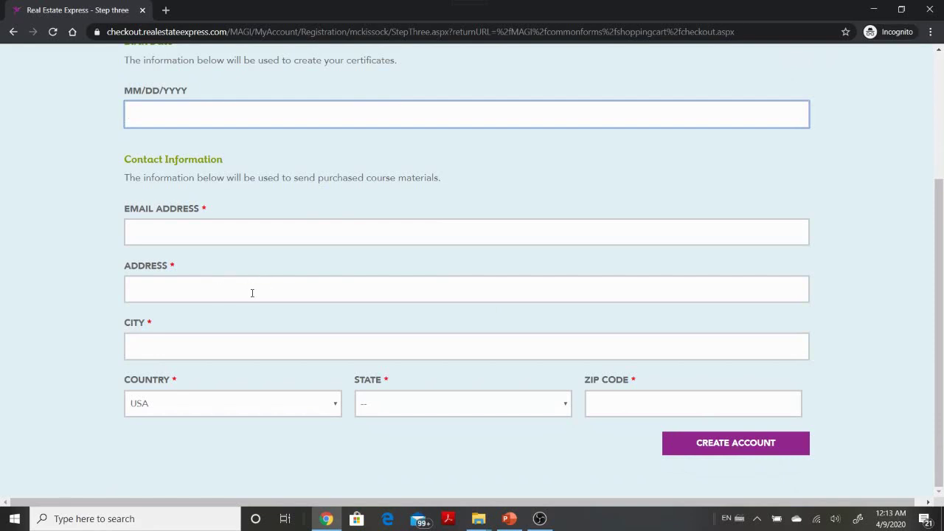
{"action": "scroll", "coordinate": [268, 292], "scroll_direction": "up", "scroll_amount": 3}
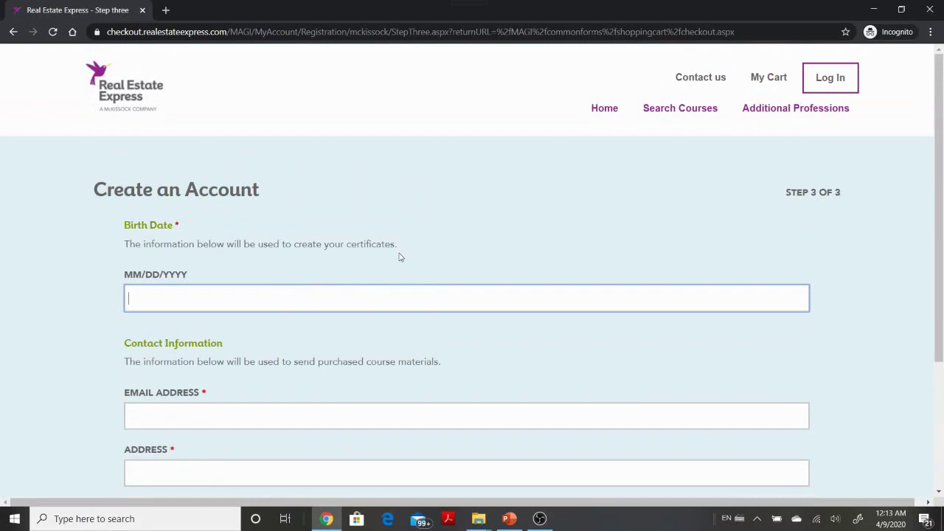
{"action": "scroll", "coordinate": [321, 274], "scroll_direction": "down", "scroll_amount": 1}
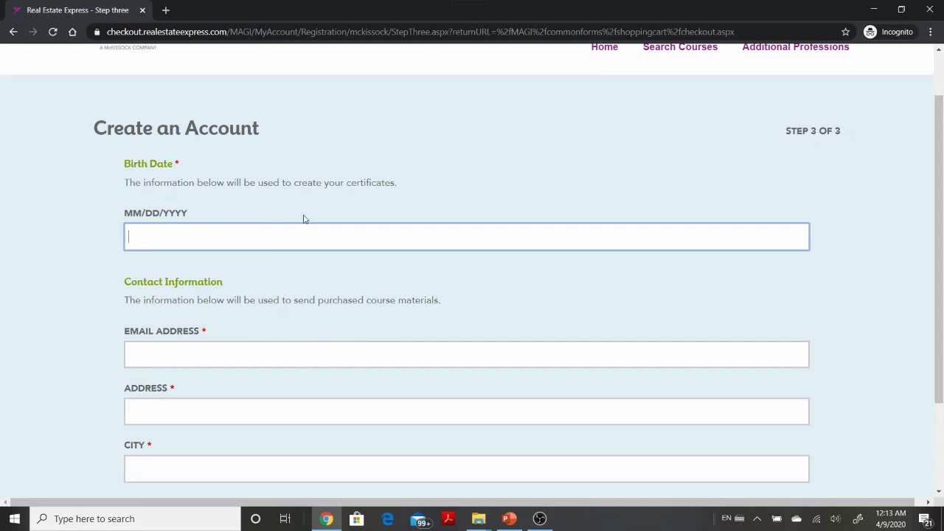
{"action": "scroll", "coordinate": [373, 350], "scroll_direction": "down", "scroll_amount": 3}
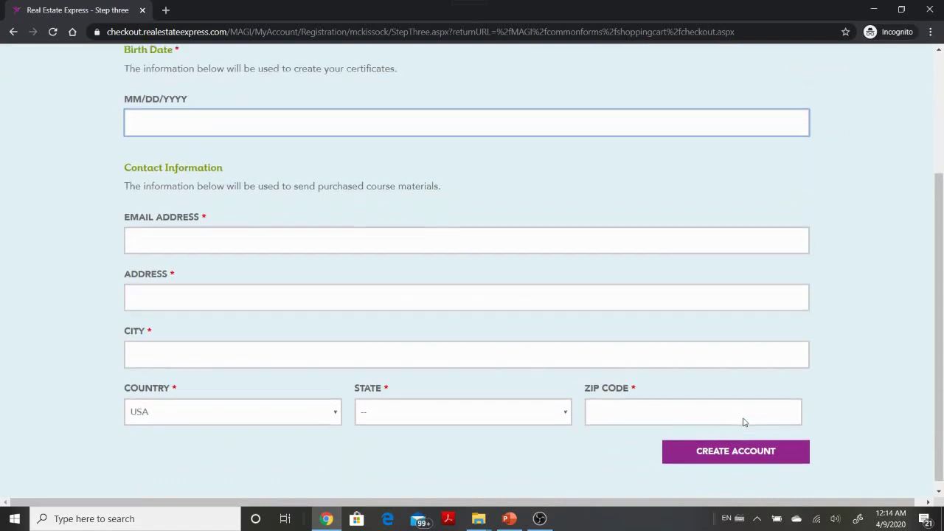
{"action": "scroll", "coordinate": [741, 419], "scroll_direction": "up", "scroll_amount": 3}
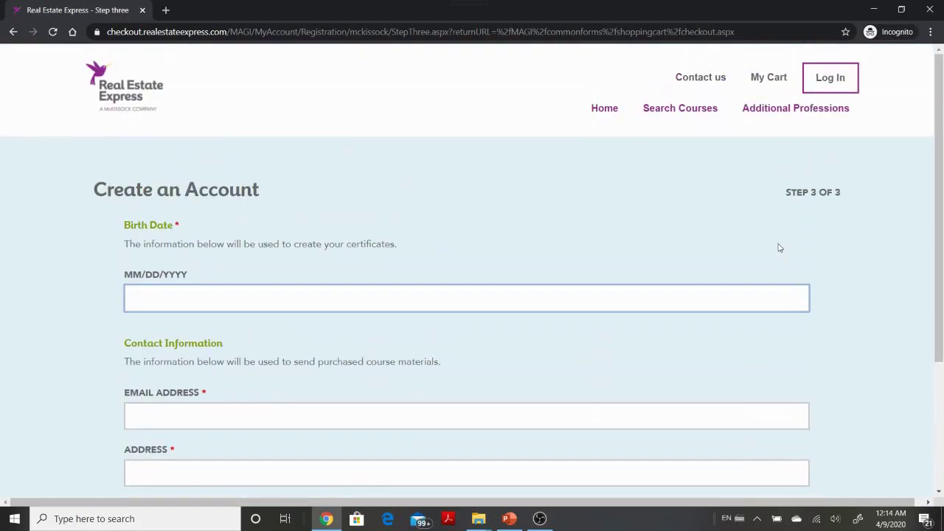
{"action": "scroll", "coordinate": [708, 280], "scroll_direction": "down", "scroll_amount": 2}
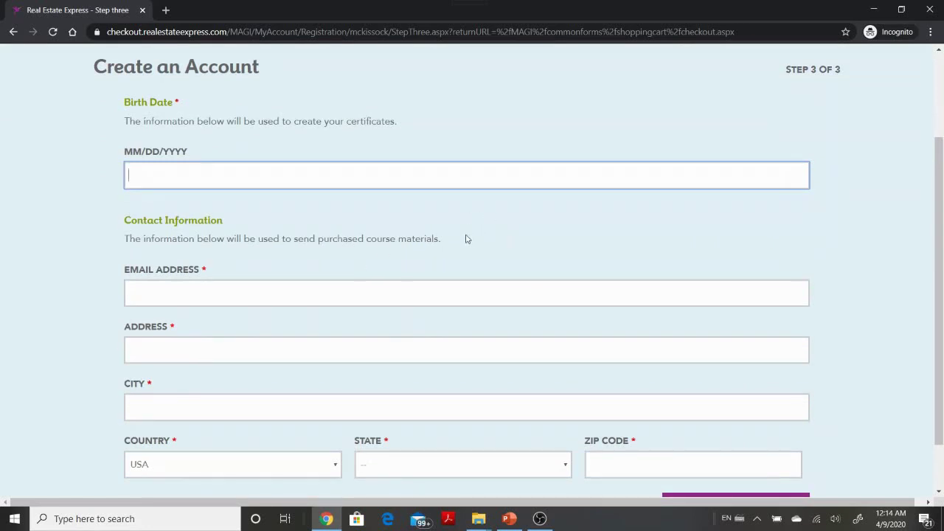
{"action": "scroll", "coordinate": [466, 239], "scroll_direction": "down", "scroll_amount": 1}
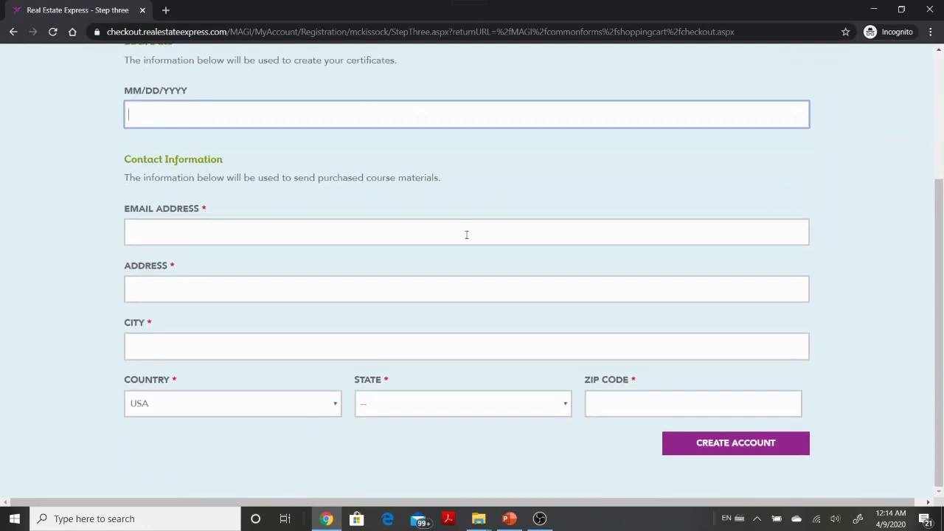
{"action": "scroll", "coordinate": [465, 240], "scroll_direction": "up", "scroll_amount": 1}
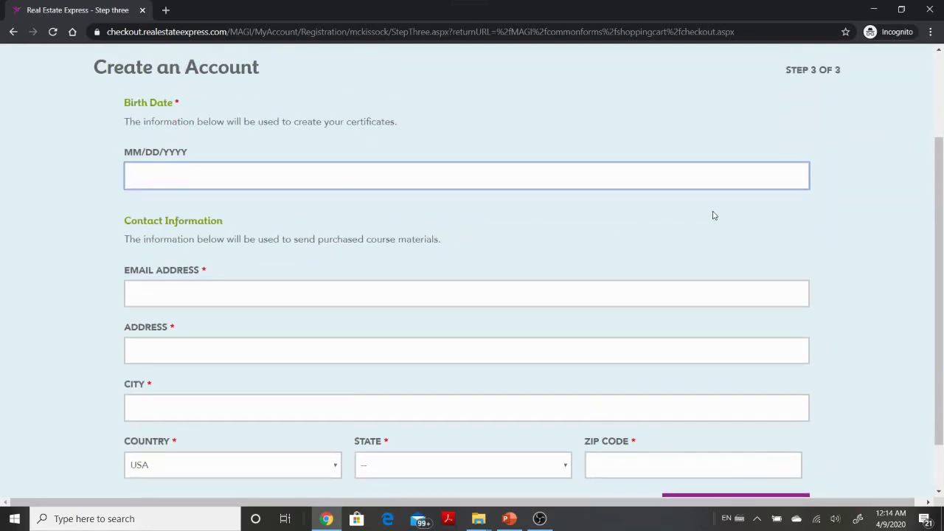
{"action": "scroll", "coordinate": [712, 215], "scroll_direction": "down", "scroll_amount": 1}
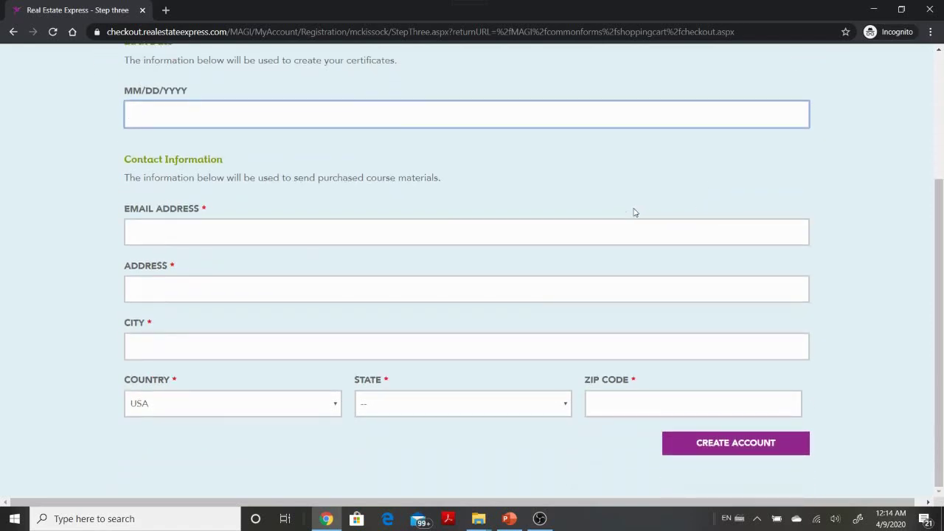
{"action": "type", "text": "01/01/2000"}
- Enter the contact e-mail address and the street address
{"action": "left_click", "coordinate": [485, 232]}
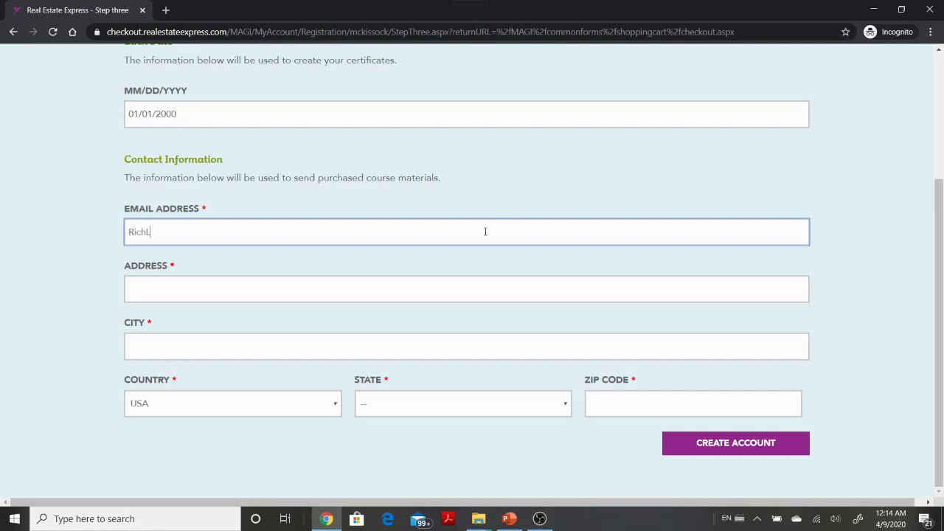
{"action": "key", "text": "Tab"}
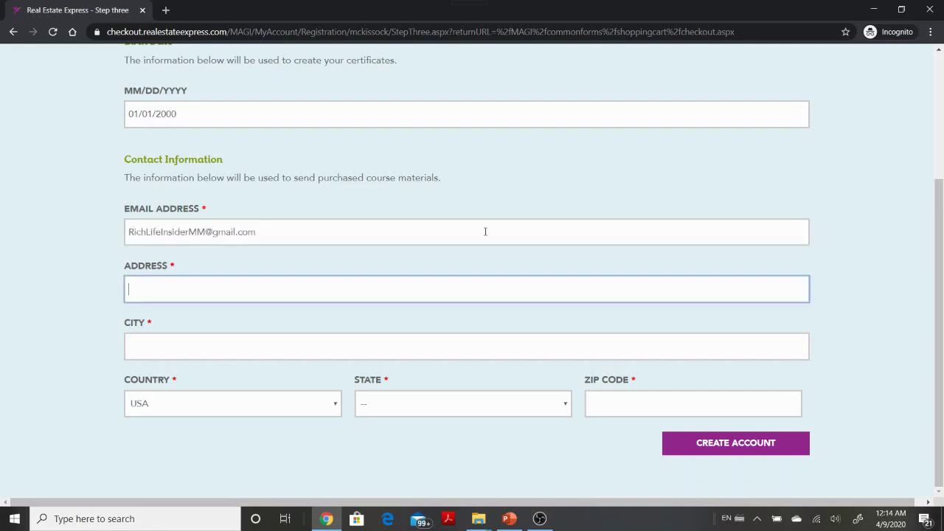
{"action": "type", "text": "123 Ma"}
{"action": "key", "text": "BackSpace"}
{"action": "key", "text": "BackSpace"}
{"action": "type", "text": "Main Street"}
- Fill in the city, Texas as state and the ZIP code, then create the account
{"action": "key", "text": "Tab"}
{"action": "type", "text": "Dalle"}
{"action": "type", "text": "s"}
{"action": "key", "text": "Tab"}
{"action": "key", "text": "Tab"}
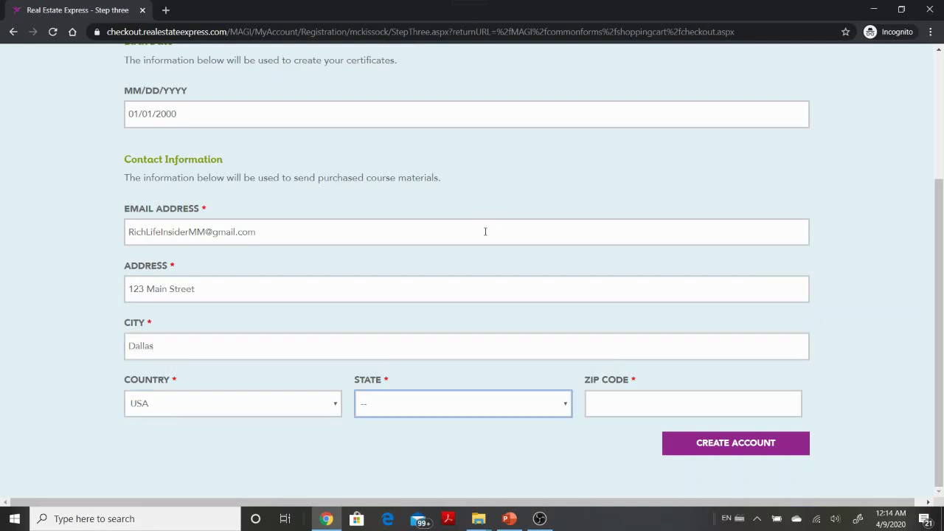
{"action": "type", "text": "tex"}
{"action": "left_click", "coordinate": [634, 399]}
{"action": "type", "text": "77777"}
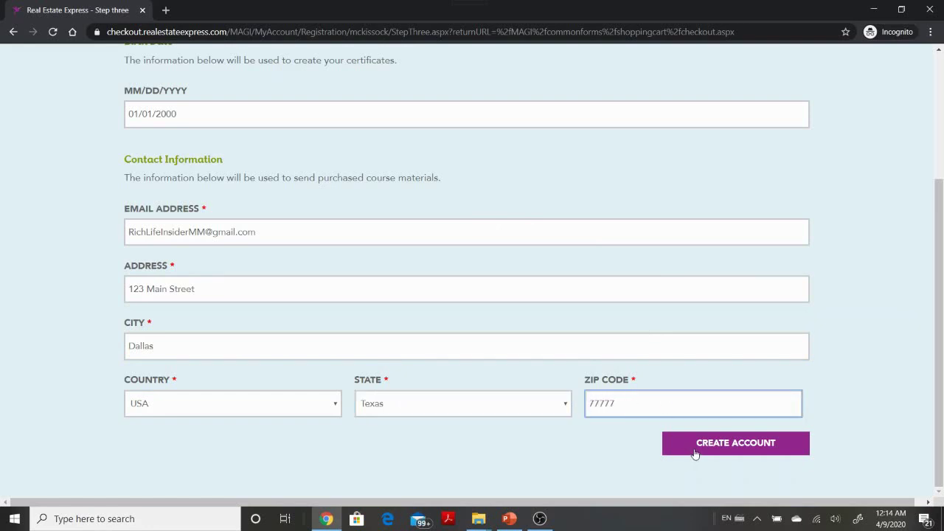
{"action": "left_click", "coordinate": [696, 450]}
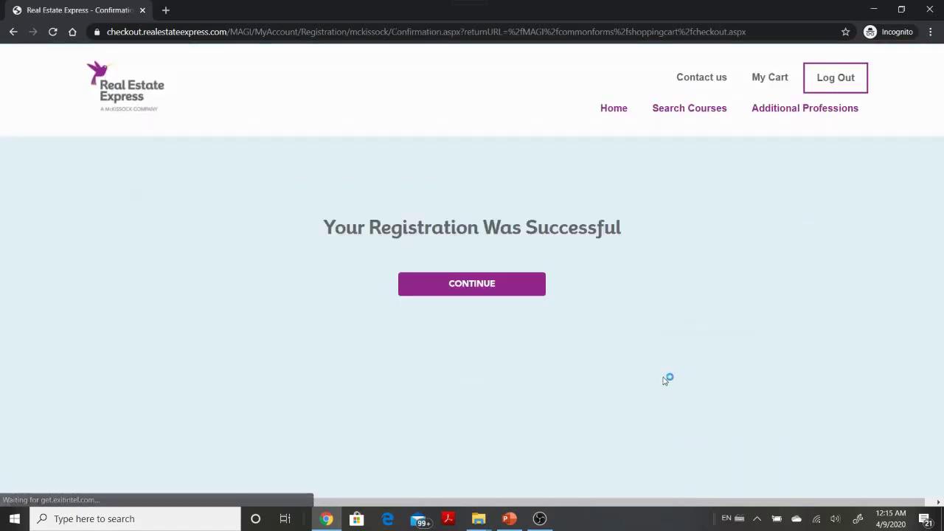
- Continue to Payment Info and set the card expiration month to (12) Dec
{"action": "left_click", "coordinate": [502, 293]}
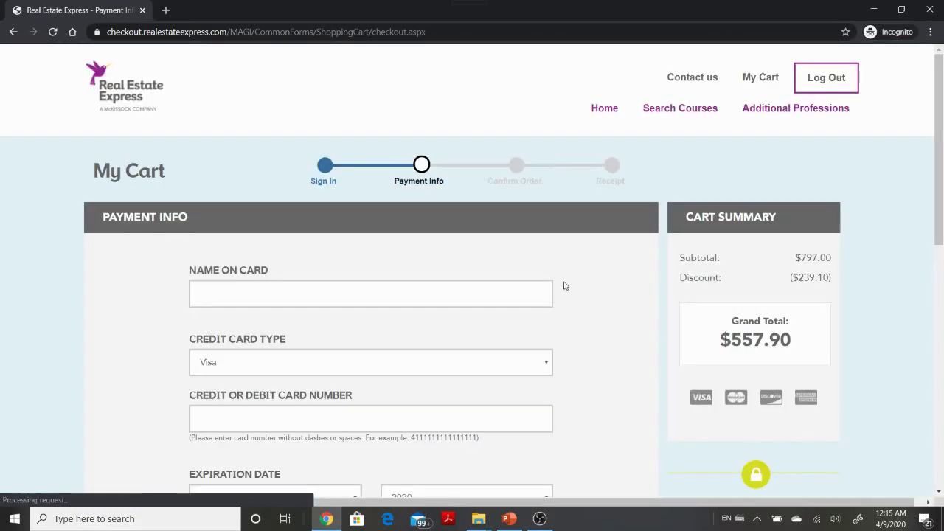
{"action": "scroll", "coordinate": [522, 295], "scroll_direction": "down", "scroll_amount": 1}
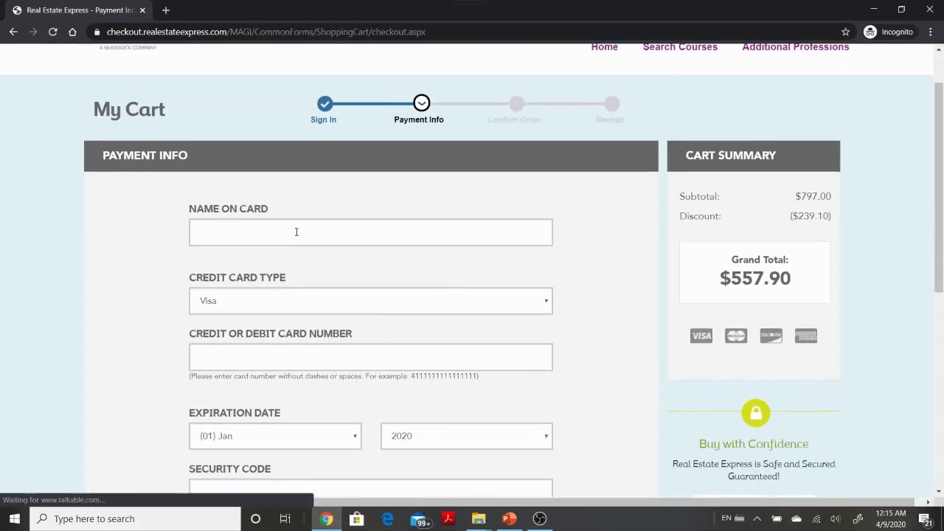
{"action": "scroll", "coordinate": [315, 328], "scroll_direction": "down", "scroll_amount": 3}
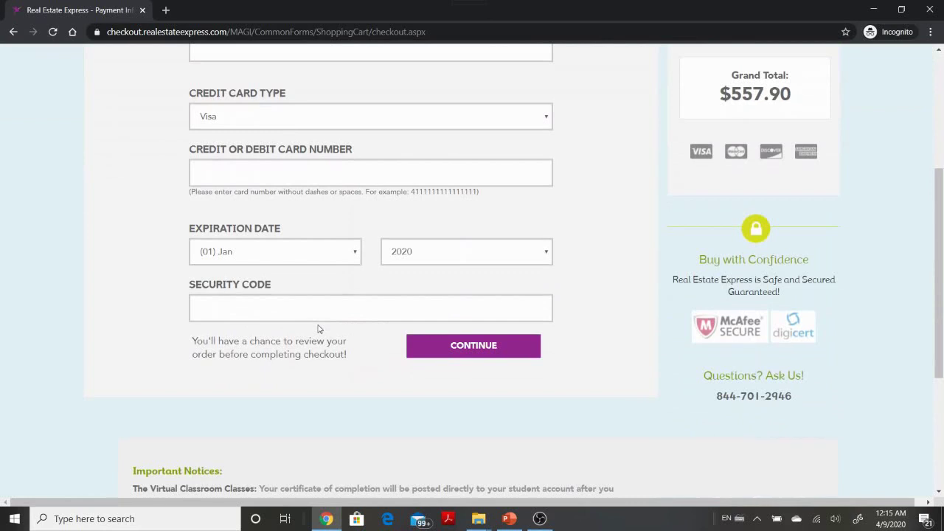
{"action": "left_click", "coordinate": [322, 258]}
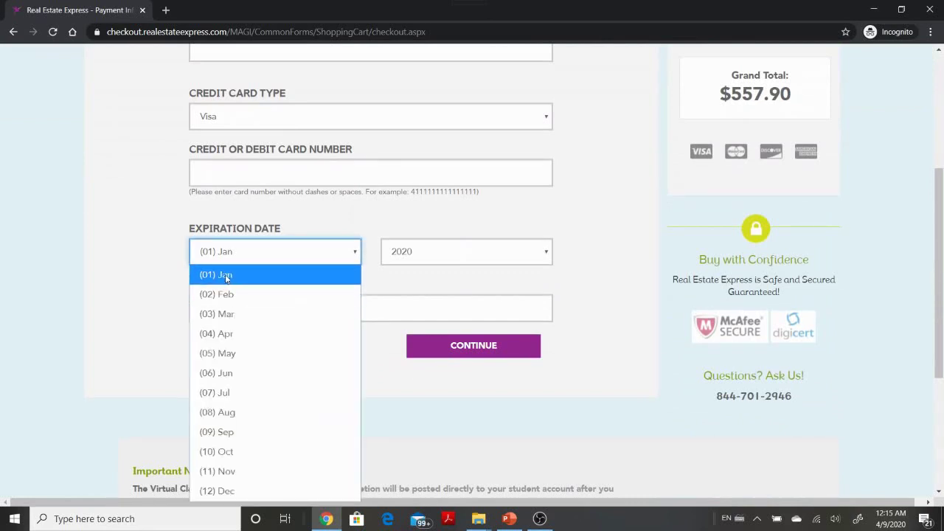
{"action": "left_click", "coordinate": [260, 490]}
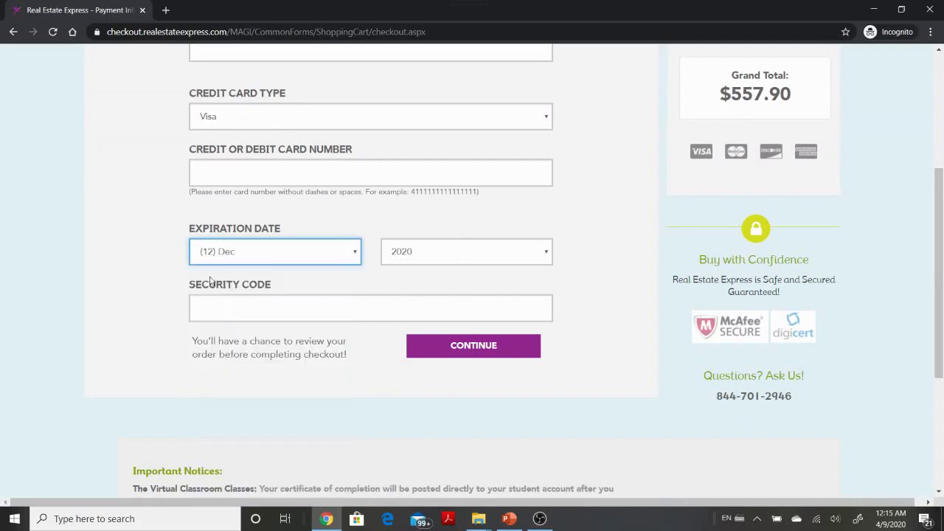
{"action": "left_click", "coordinate": [313, 314]}
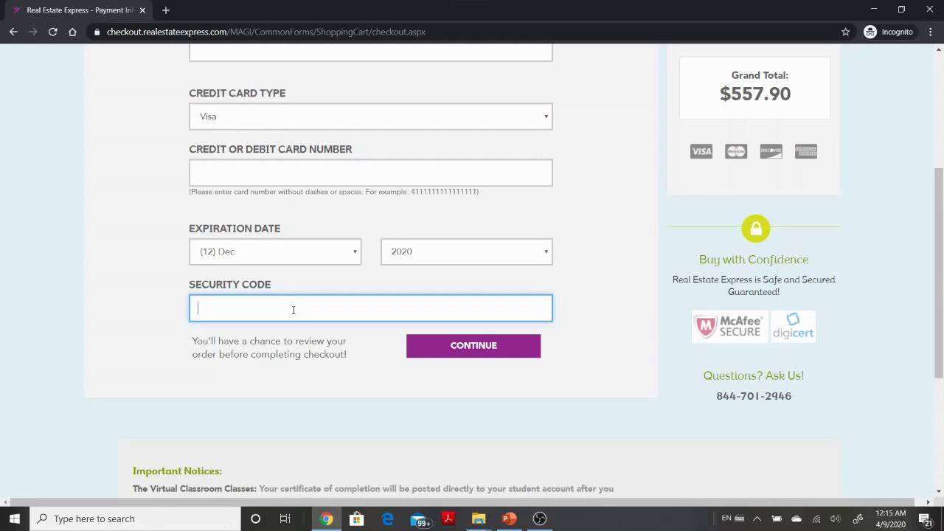
{"action": "scroll", "coordinate": [340, 306], "scroll_direction": "up", "scroll_amount": 2}
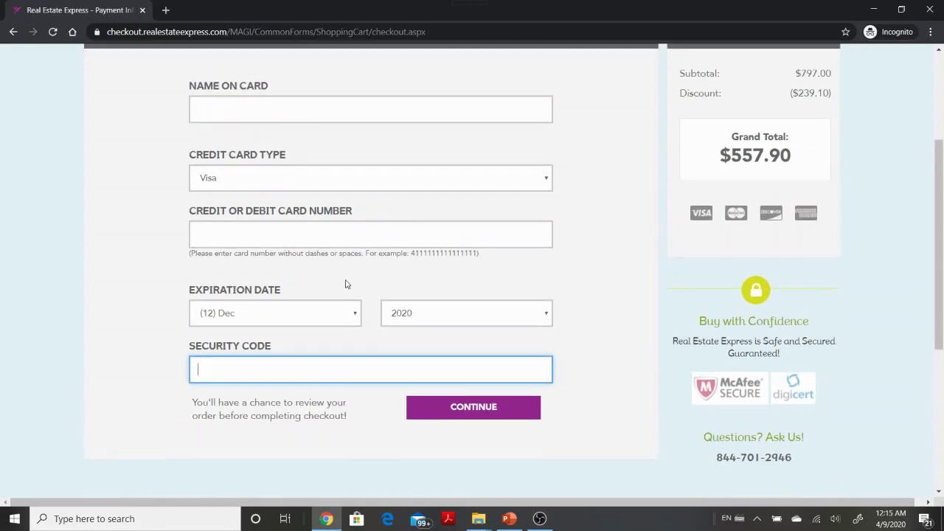
- Leave Visa selected as the credit card type
{"action": "left_click", "coordinate": [375, 246]}
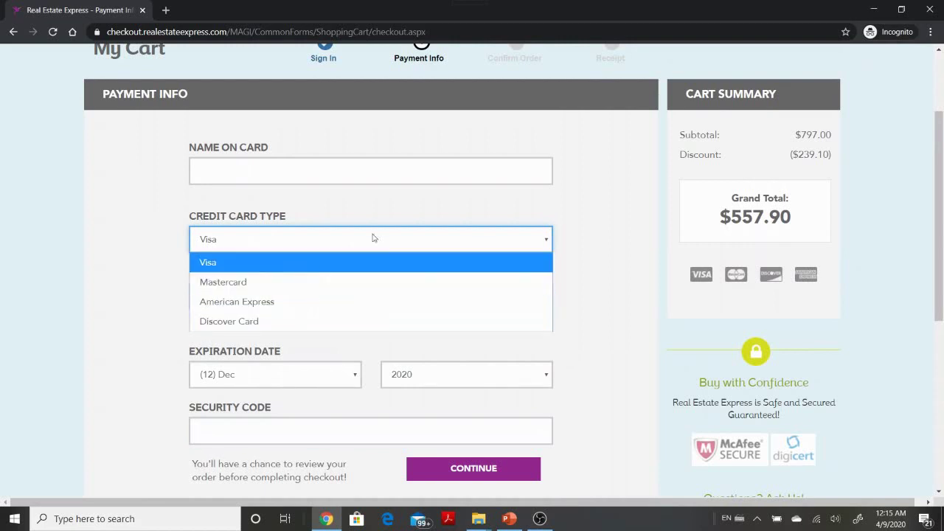
{"action": "left_click", "coordinate": [607, 197]}
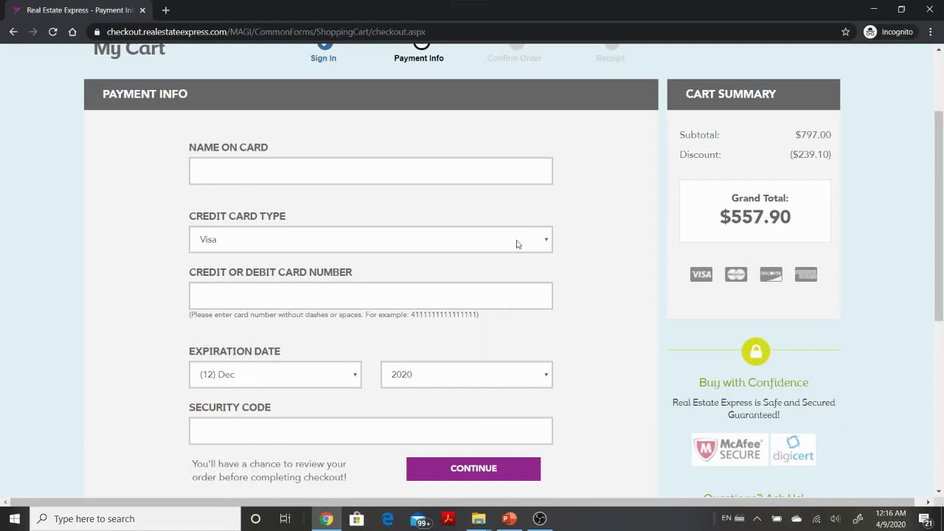
{"action": "left_click", "coordinate": [476, 240]}
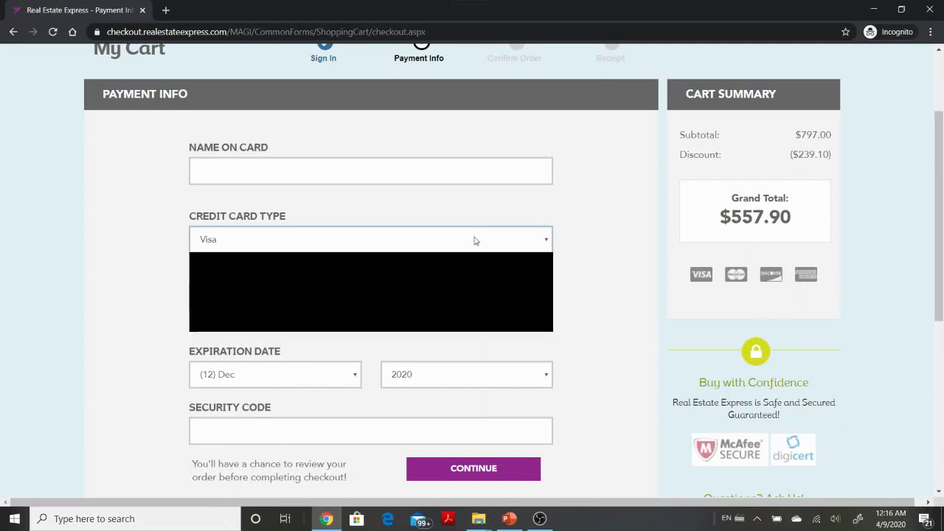
{"action": "left_click", "coordinate": [553, 217]}
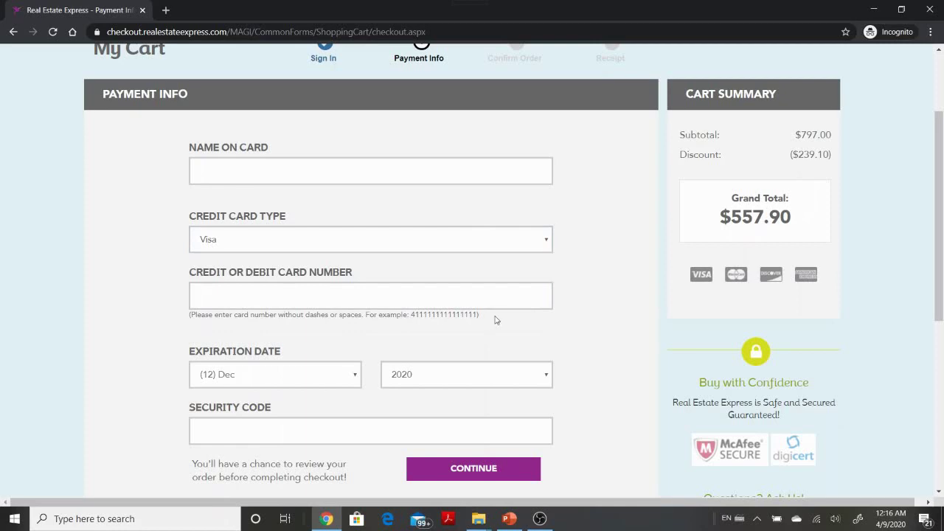
- Review the payment page and switch to the PowerPoint Steps slide
{"action": "scroll", "coordinate": [508, 312], "scroll_direction": "down", "scroll_amount": 1}
{"action": "scroll", "coordinate": [547, 288], "scroll_direction": "down", "scroll_amount": 2}
{"action": "scroll", "coordinate": [546, 288], "scroll_direction": "down", "scroll_amount": 1}
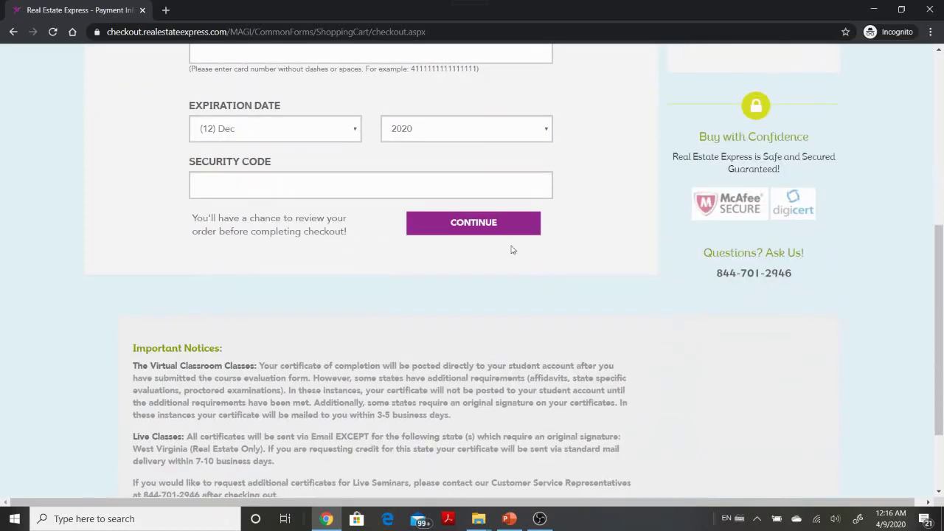
{"action": "scroll", "coordinate": [511, 241], "scroll_direction": "up", "scroll_amount": 2}
{"action": "scroll", "coordinate": [513, 236], "scroll_direction": "up", "scroll_amount": 3}
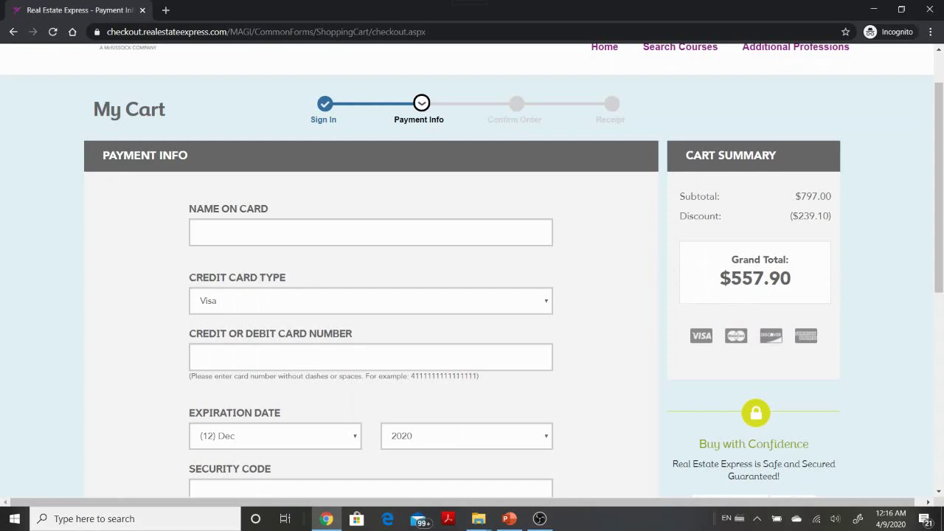
{"action": "key", "text": "alt+Tab"}
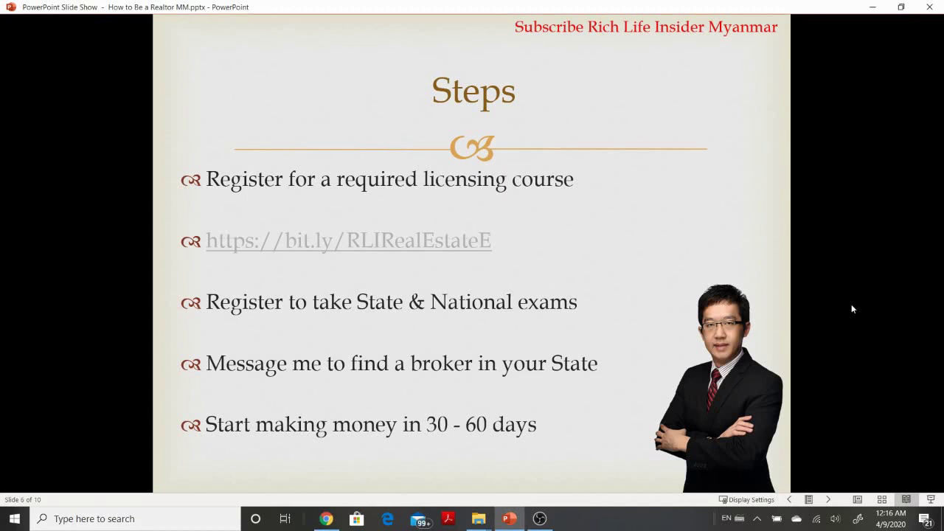